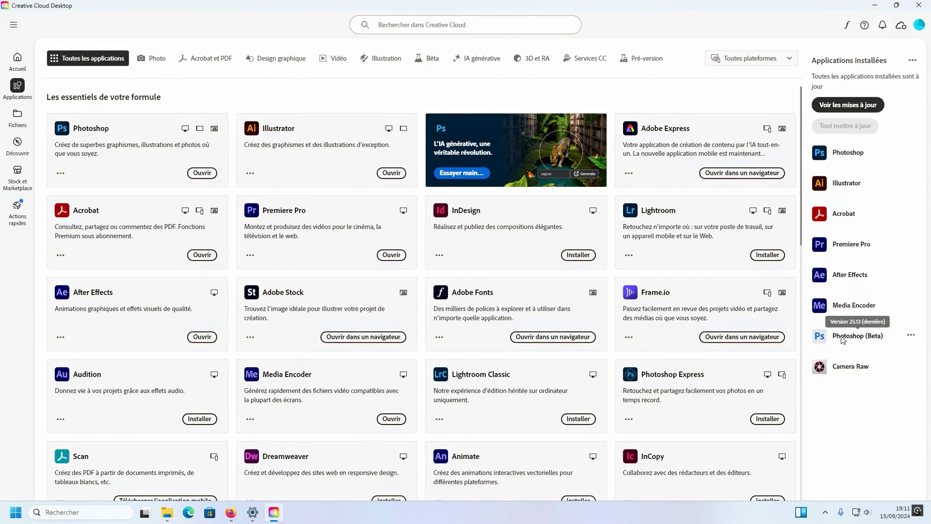
# Step: Launch Photoshop (Beta) from Creative Cloud Desktop's installed apps, confirming with Continuer
pyautogui.click(824, 337)
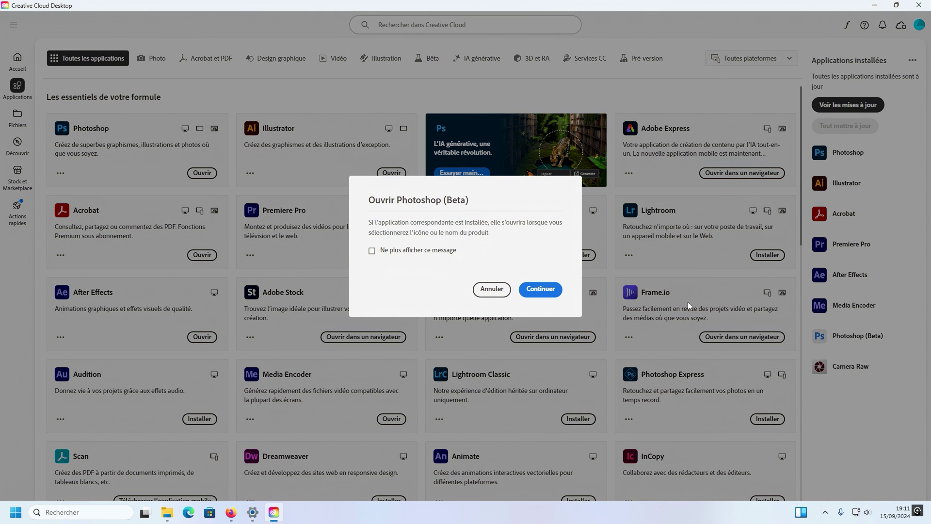
pyautogui.click(544, 290)
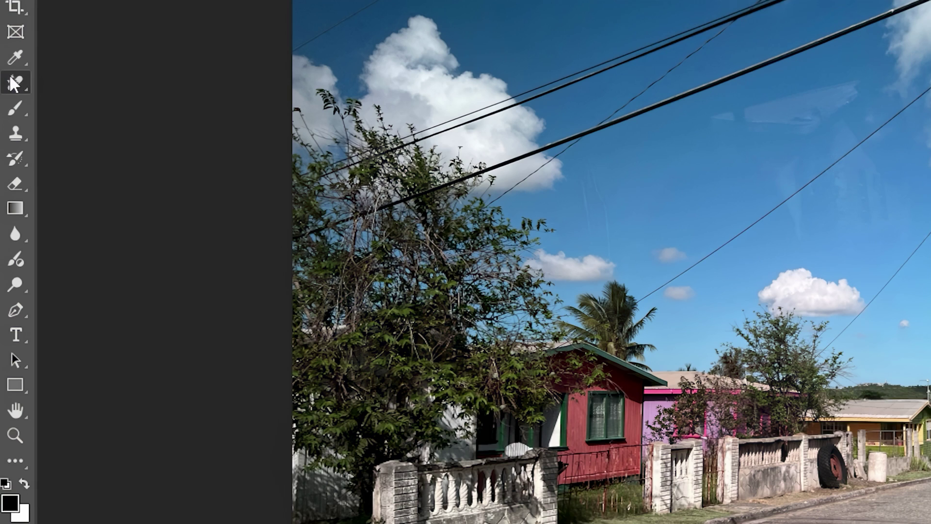
# Step: Reveal the healing tool group's hidden tools to pick Outil Supprimer (Remove tool)
pyautogui.rightClick(14, 140)
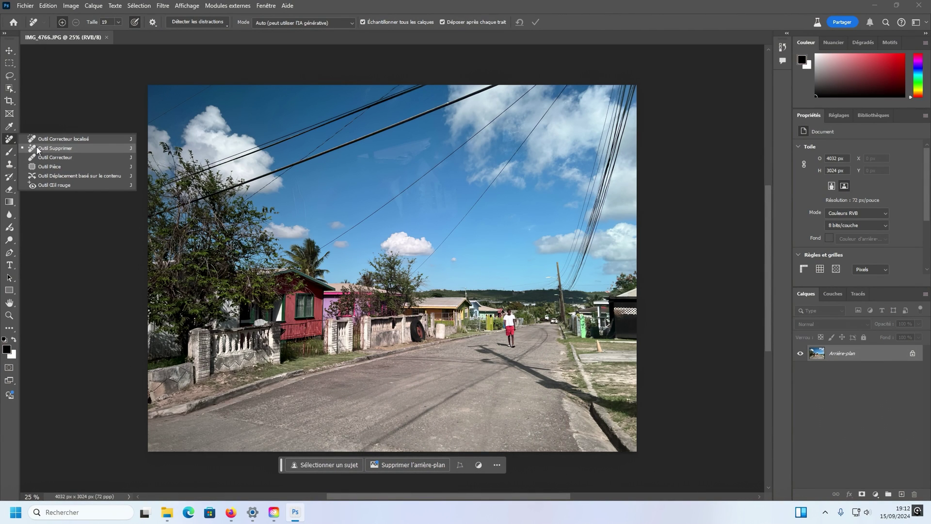
pyautogui.click(36, 148)
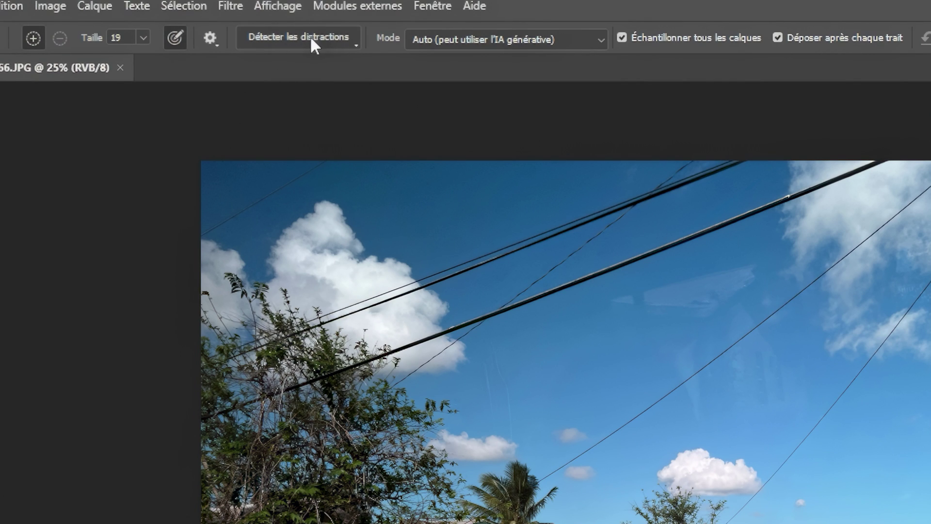
pyautogui.click(350, 39)
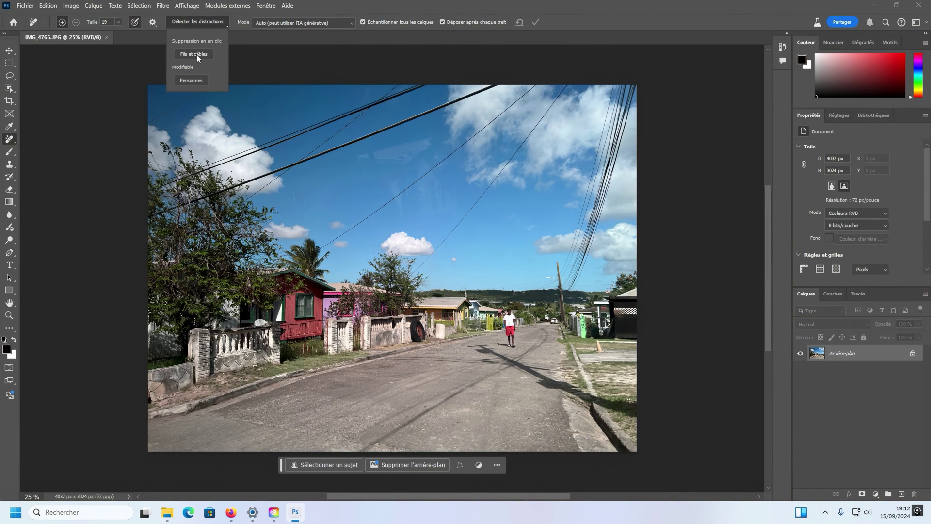
pyautogui.click(197, 54)
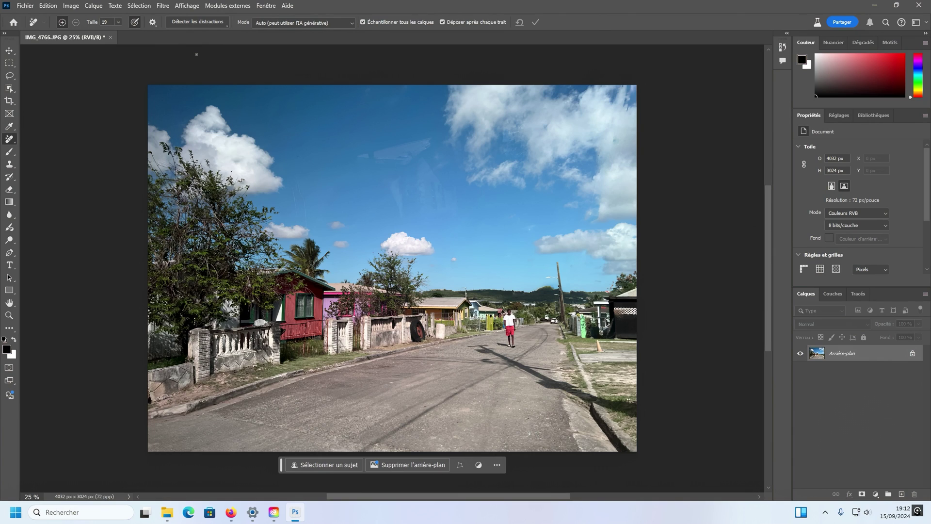
pyautogui.hotkey('ctrl', 'z')
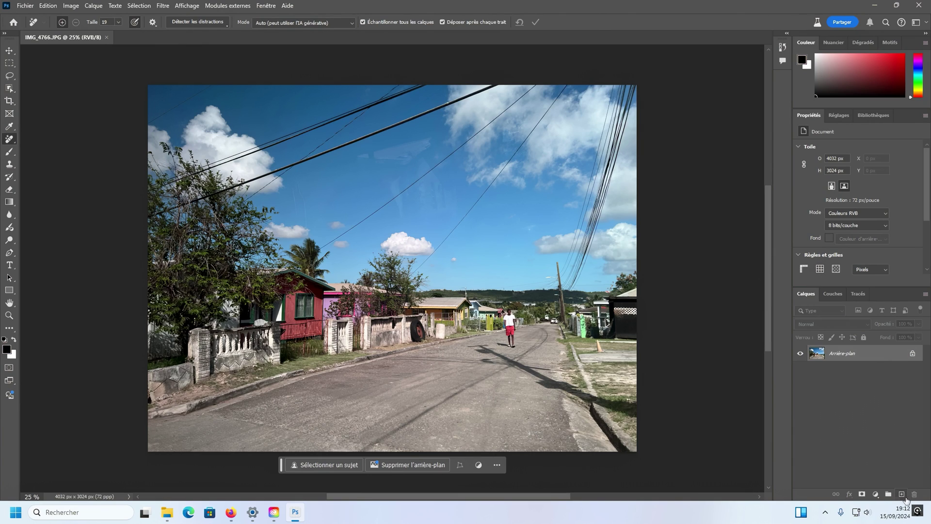
# Step: Add a new empty layer and erase the power wires with Détecter les distractions > Fils et câbles
pyautogui.click(901, 494)
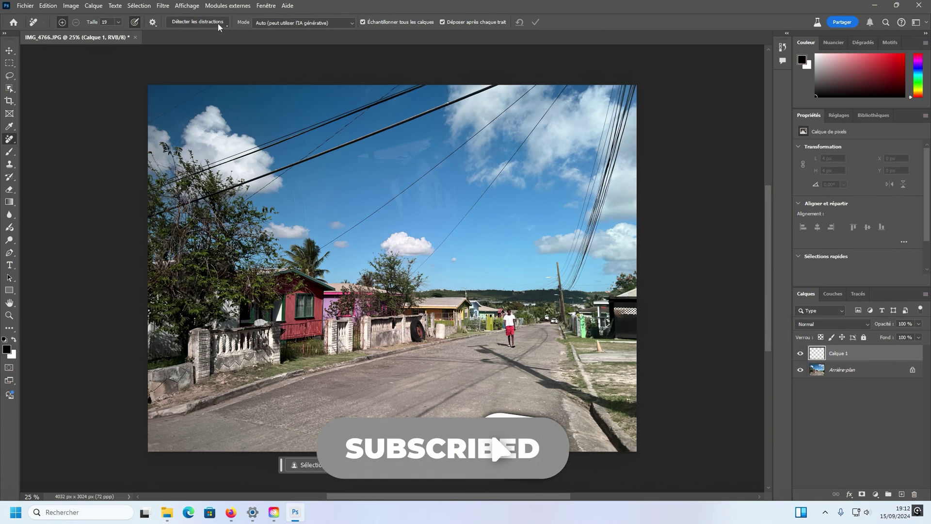
pyautogui.click(218, 23)
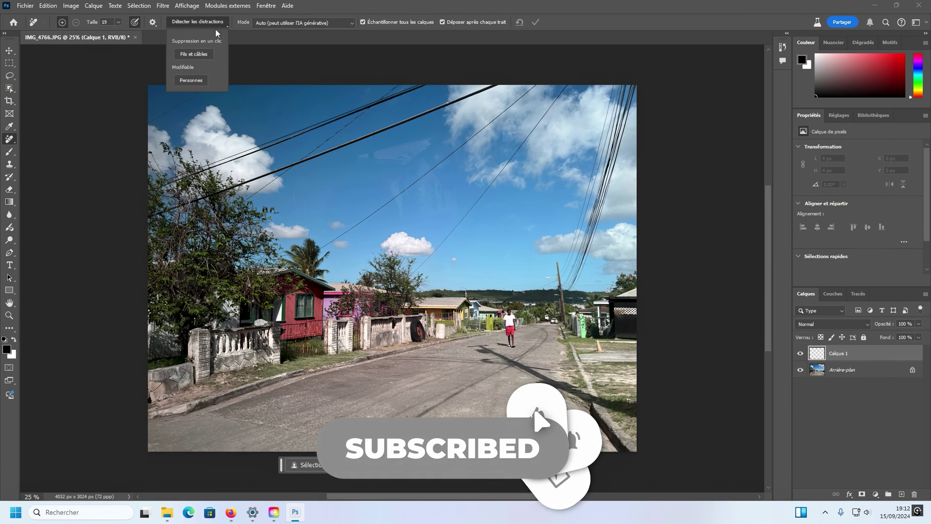
pyautogui.click(199, 55)
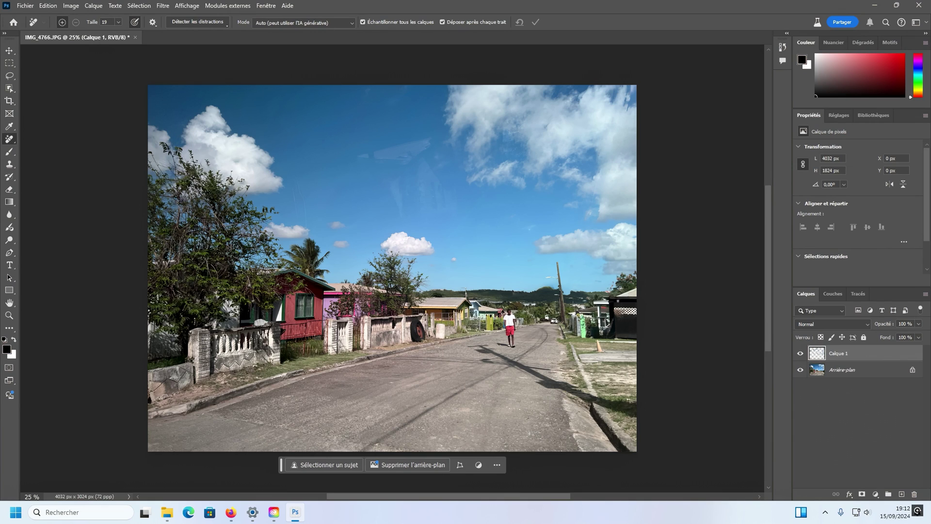
# Step: Toggle Calque 1's visibility to compare the street photo before and after wire removal
pyautogui.click(801, 352)
pyautogui.click(801, 354)
pyautogui.click(802, 354)
# Step: On Arrière-plan, erase the pedestrian via Détecter les distractions > Personnes, then hide Calque 1
pyautogui.click(854, 373)
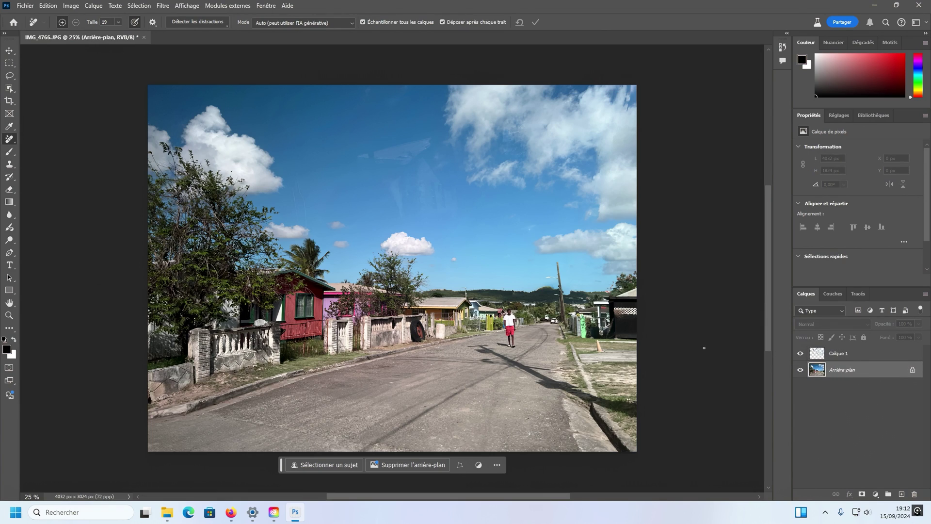
pyautogui.click(219, 23)
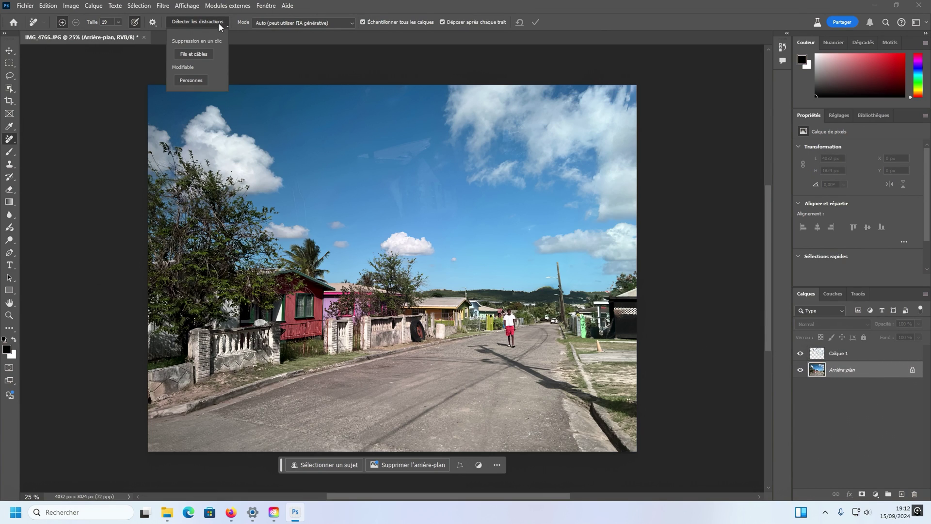
pyautogui.click(192, 81)
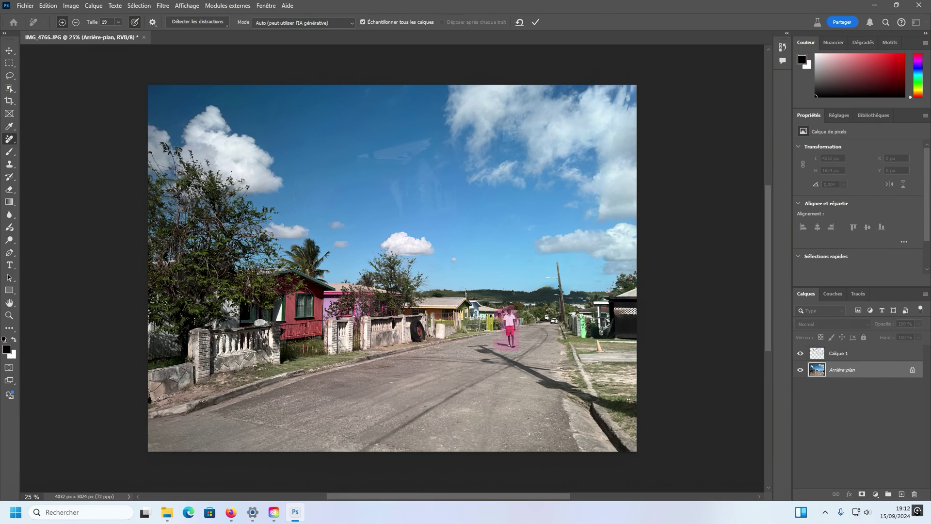
pyautogui.click(536, 23)
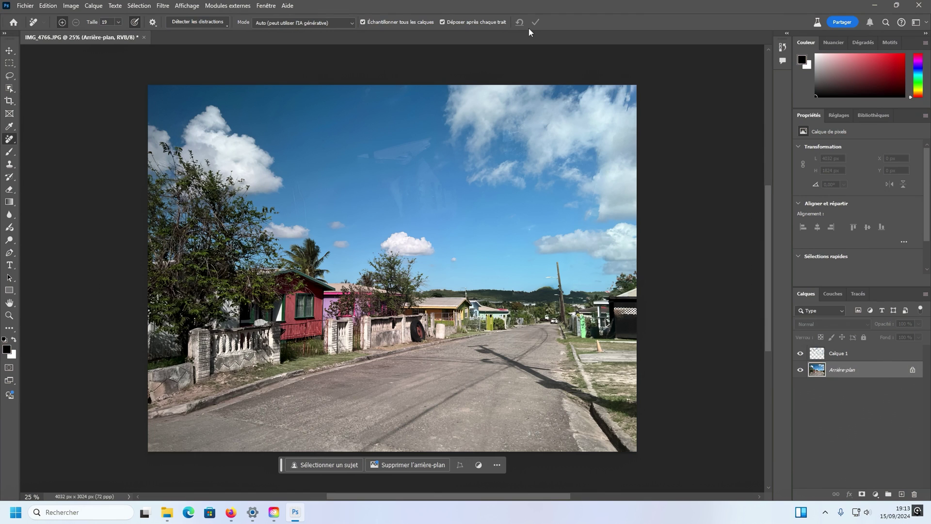
pyautogui.click(800, 354)
pyautogui.click(803, 354)
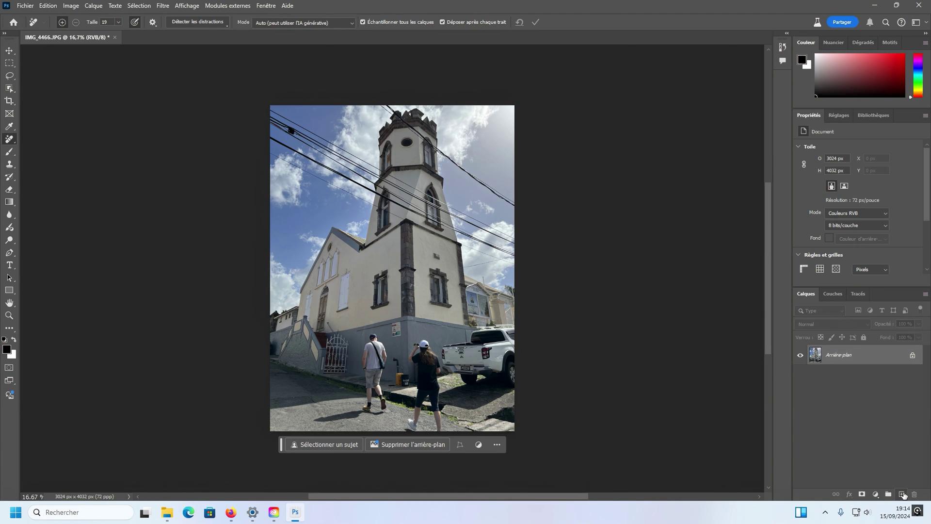
# Step: Add a new layer to the church photo and erase its power lines with Fils et câbles
pyautogui.click(901, 494)
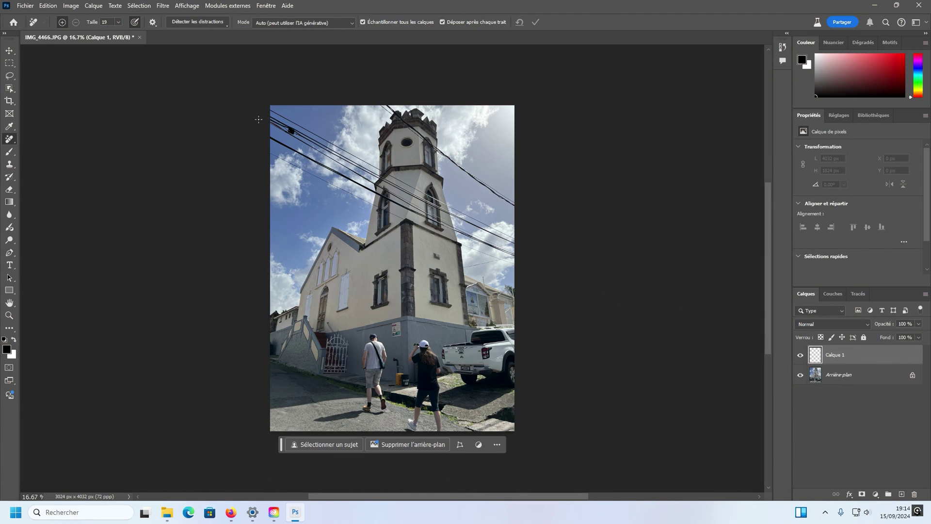
pyautogui.click(199, 23)
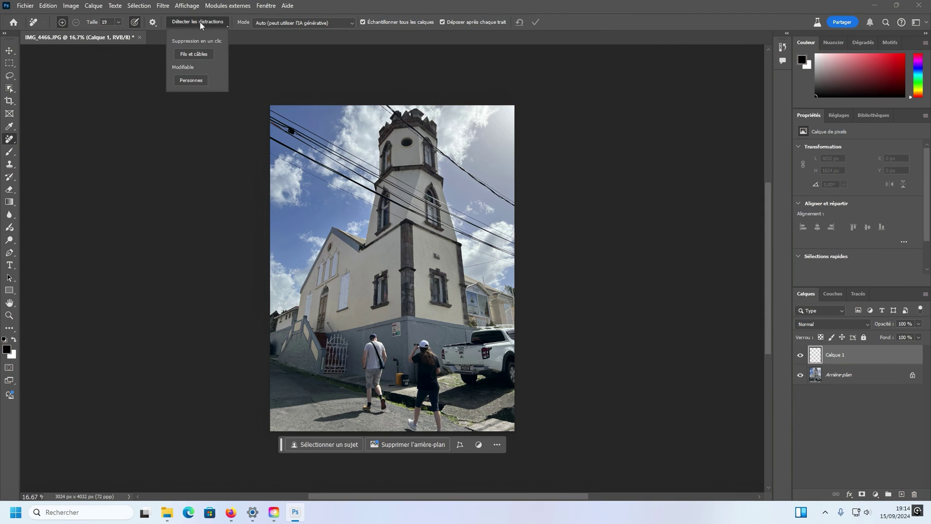
pyautogui.click(195, 55)
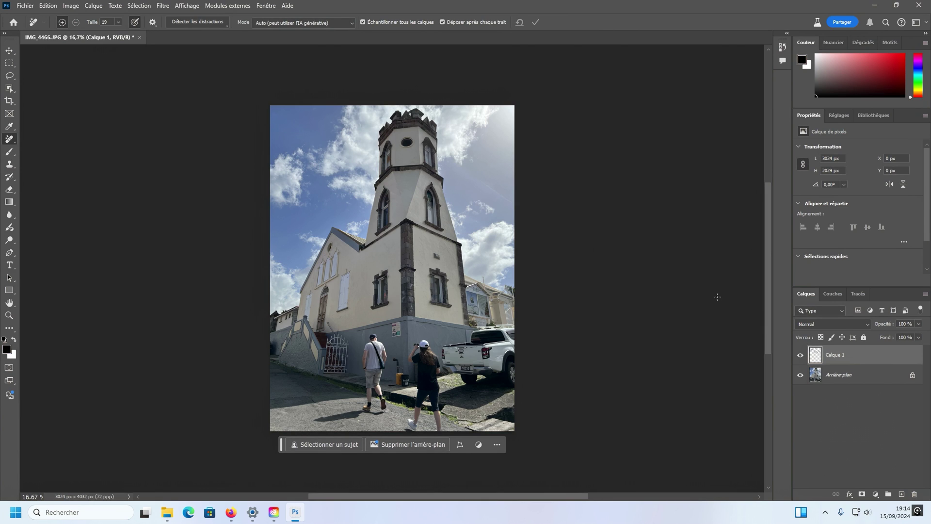
# Step: Toggle the cable-free layer to compare with the original, then select Arrière-plan
pyautogui.click(799, 356)
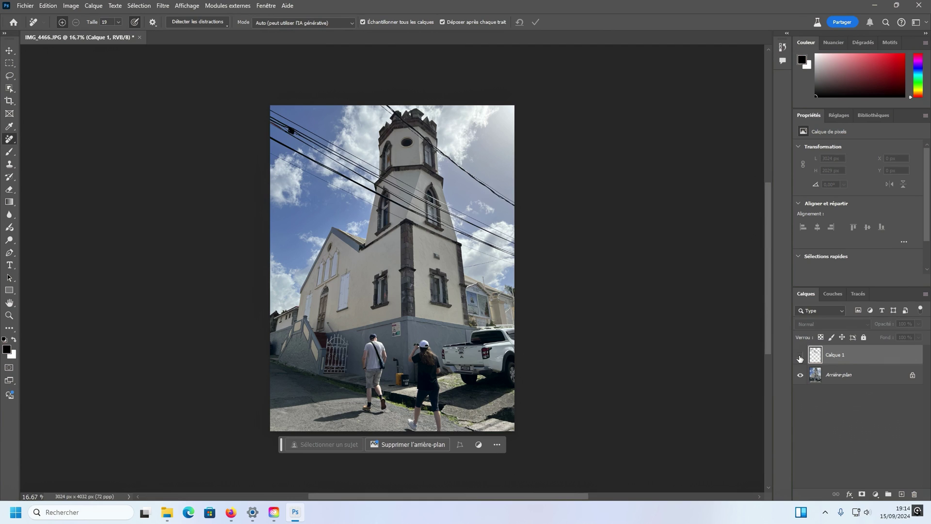
pyautogui.click(800, 357)
pyautogui.click(800, 357)
pyautogui.click(800, 357)
pyautogui.click(800, 357)
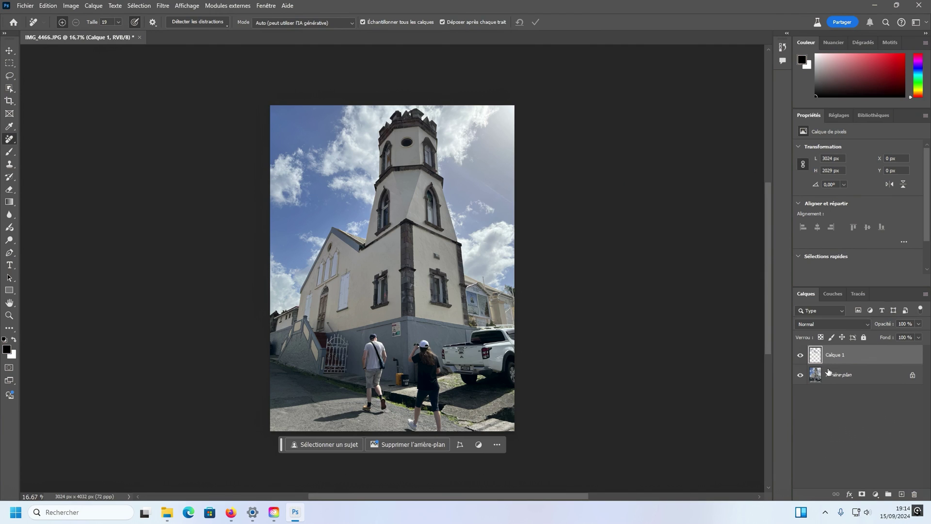
pyautogui.click(832, 376)
# Step: Add Calque 2, select the background, and erase both pedestrians with Détecter les distractions > Personnes
pyautogui.click(899, 494)
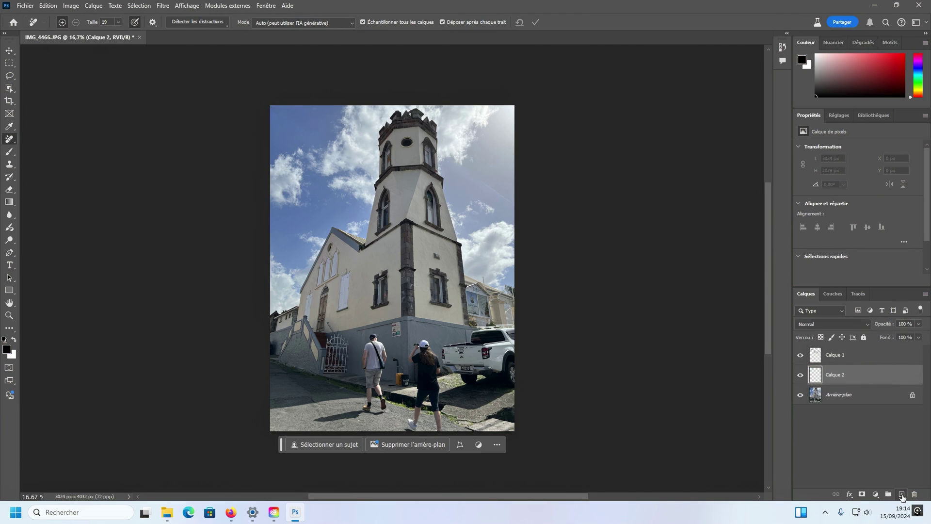
pyautogui.click(841, 395)
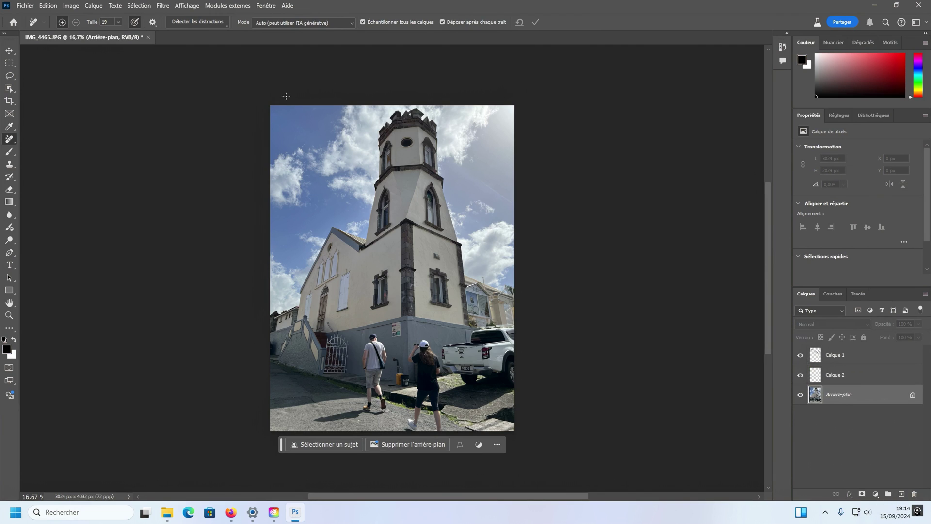
pyautogui.click(215, 22)
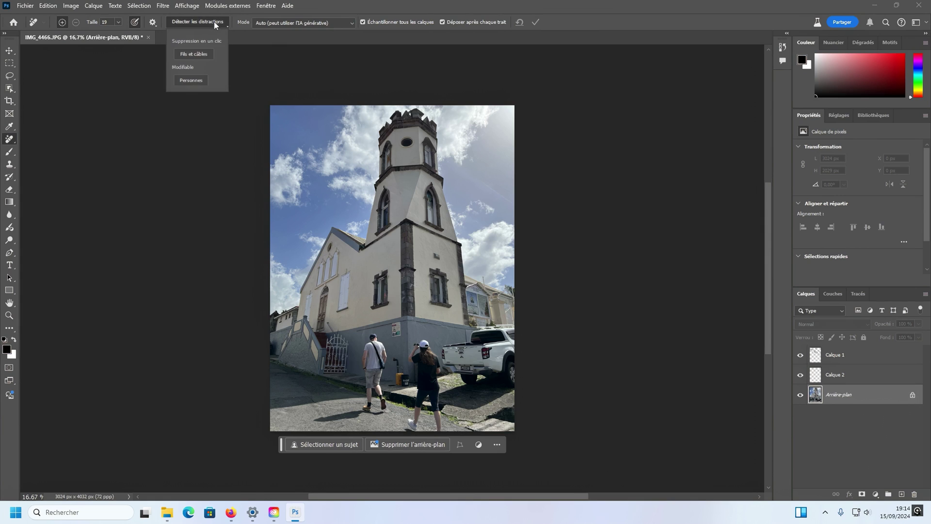
pyautogui.click(191, 81)
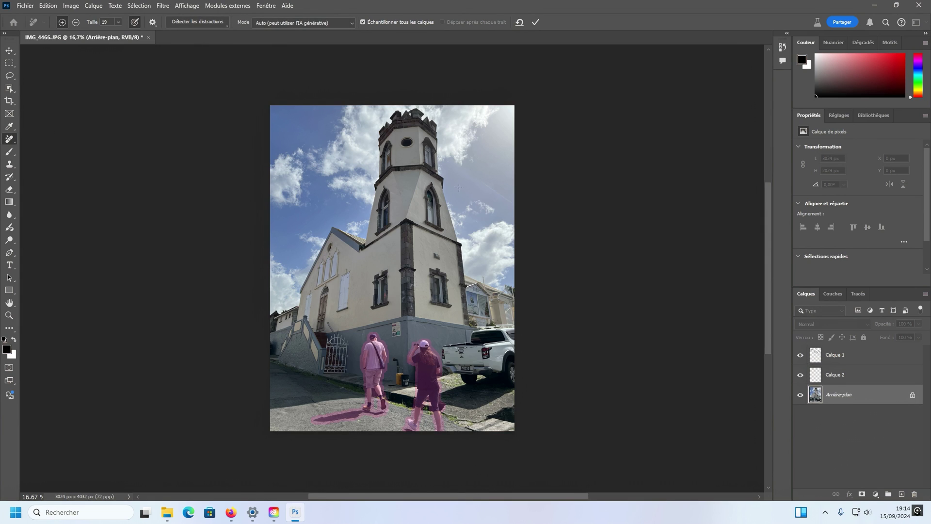
pyautogui.click(536, 22)
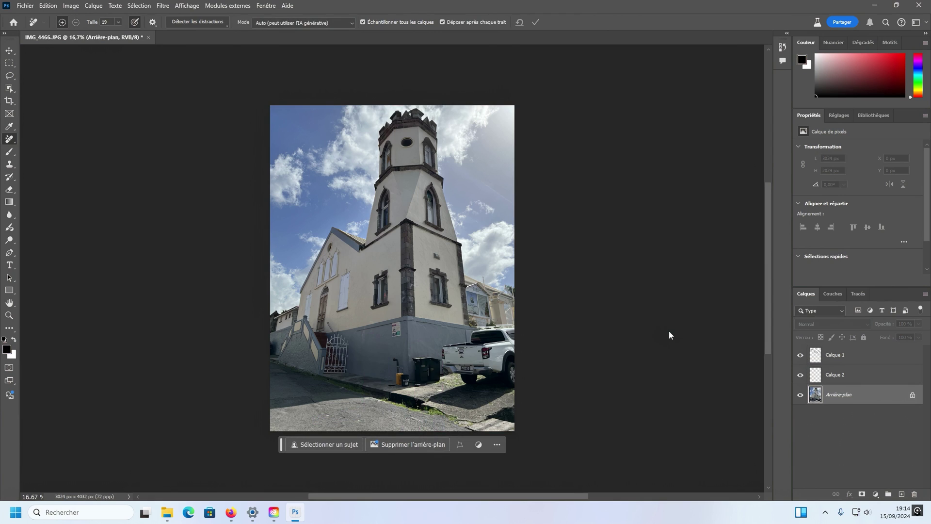
# Step: Toggle the retouch layers' visibility to compare the church photo before and after
pyautogui.click(800, 375)
pyautogui.click(800, 354)
pyautogui.click(801, 355)
# Step: Close IMG_4466, add a new layer on the zip-line photo, and remove its cables with Fils et câbles
pyautogui.click(148, 37)
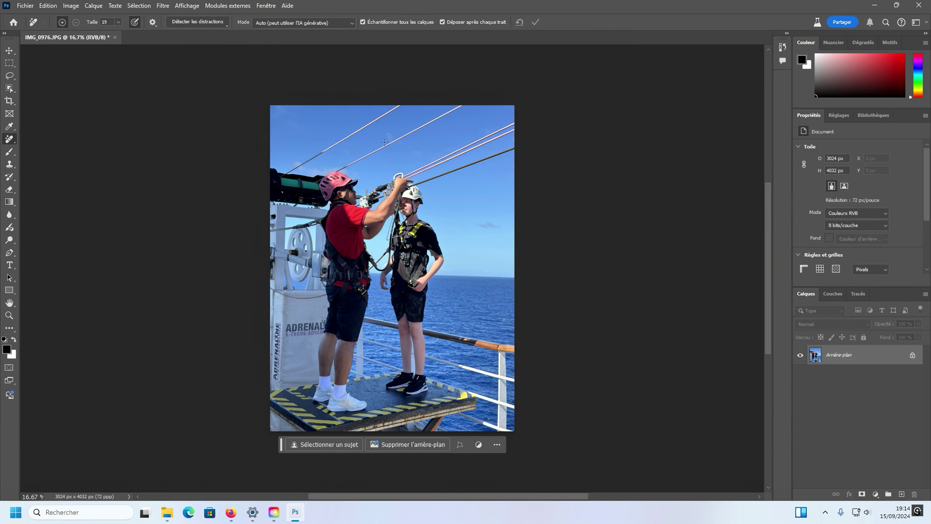
pyautogui.click(218, 26)
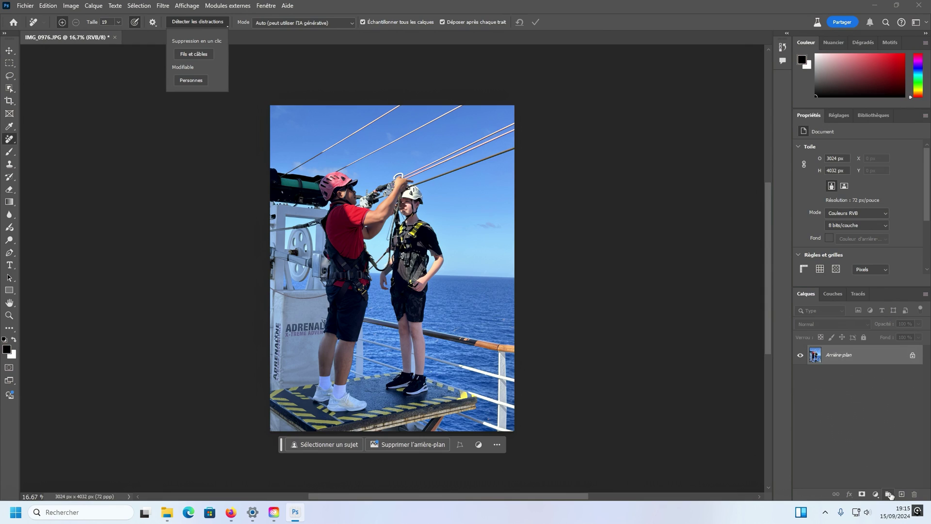
pyautogui.click(901, 493)
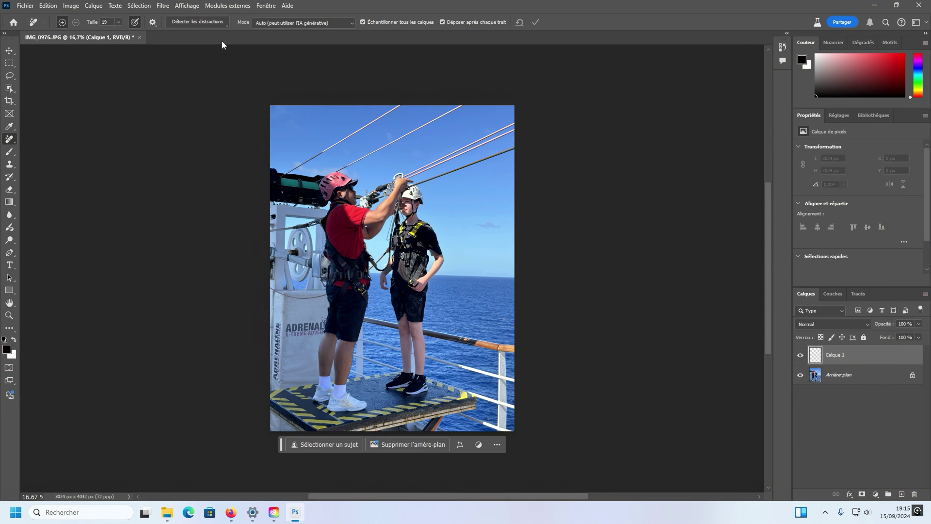
pyautogui.click(215, 24)
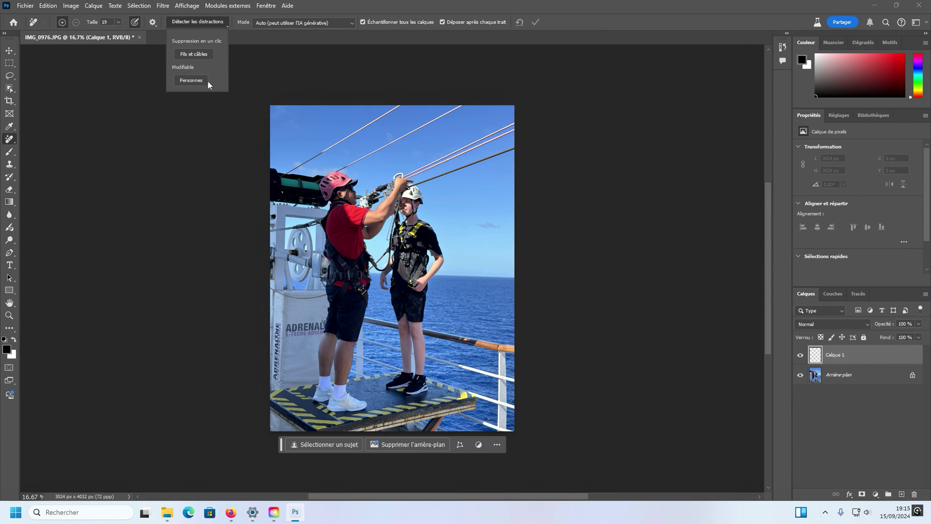
pyautogui.click(196, 58)
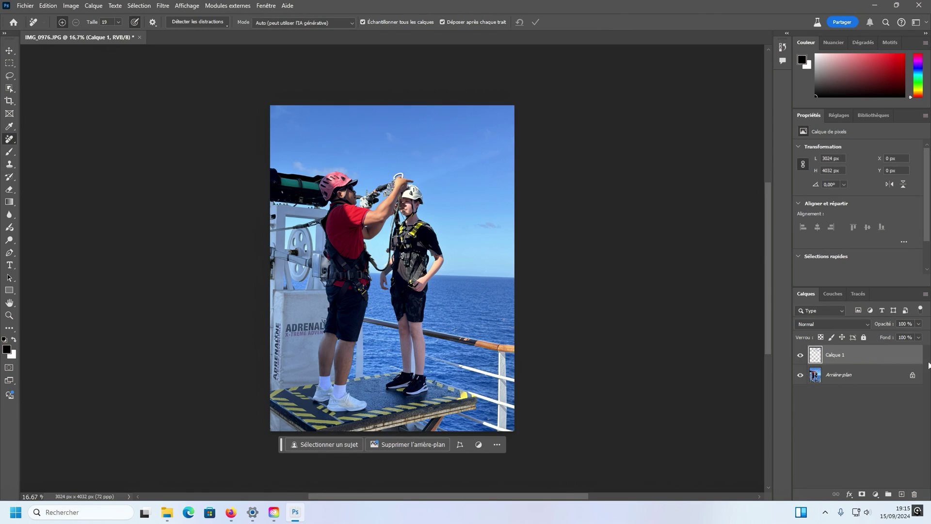
# Step: Toggle the cable-free layer on and off to compare the zip-line photo with the original
pyautogui.click(800, 355)
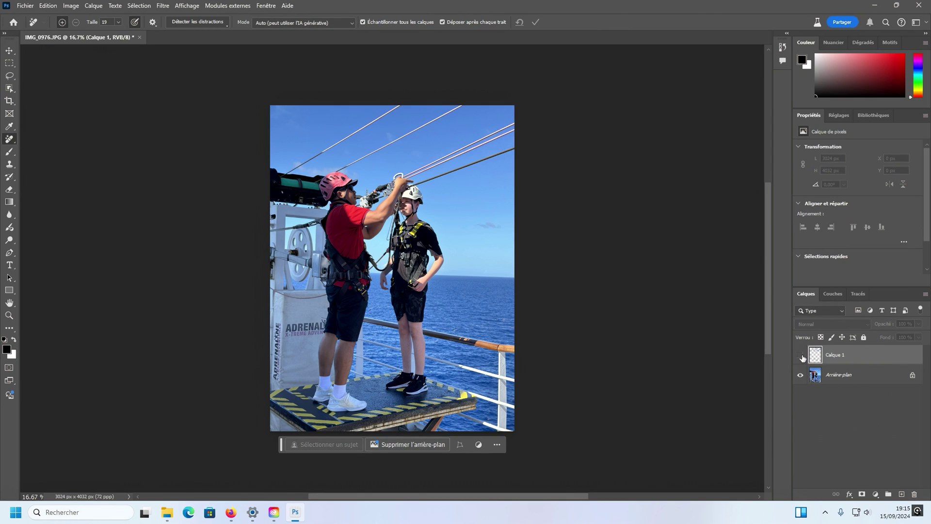
pyautogui.click(800, 356)
pyautogui.click(801, 355)
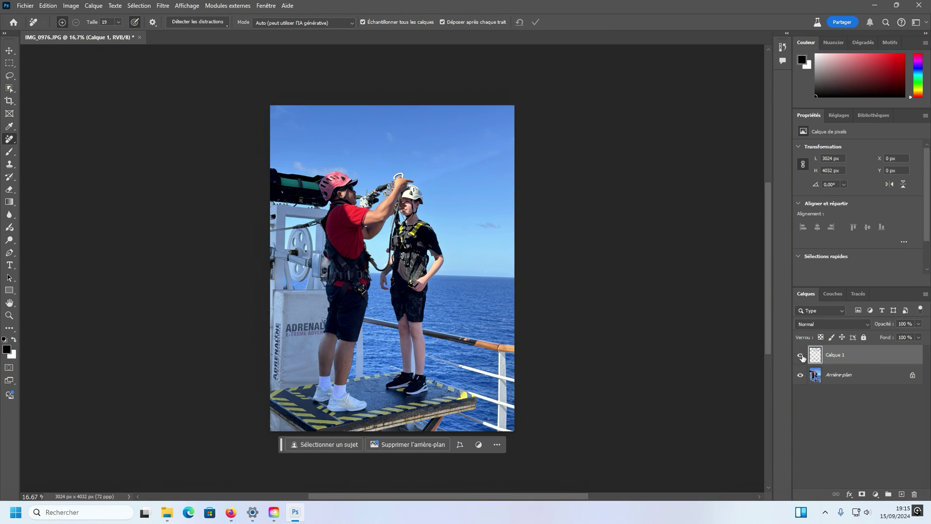
pyautogui.click(800, 356)
pyautogui.click(801, 356)
pyautogui.click(800, 356)
pyautogui.click(800, 356)
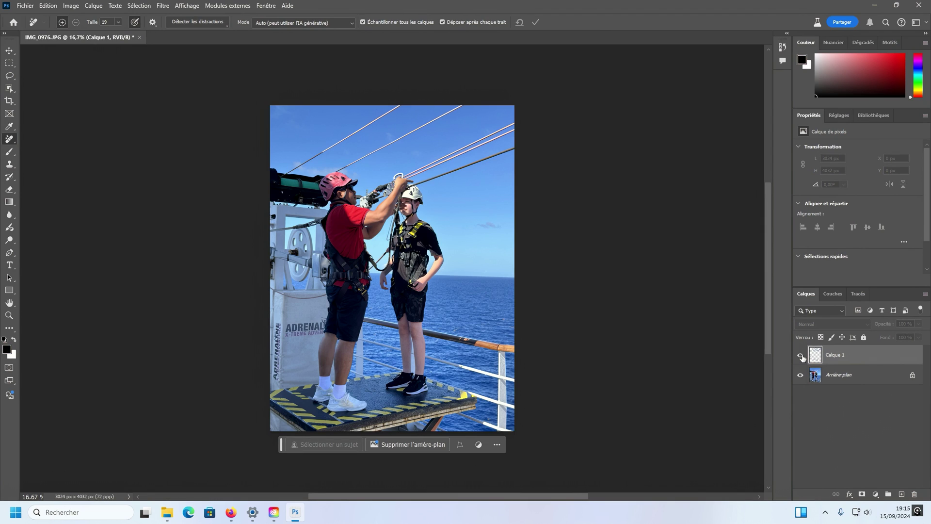
pyautogui.click(801, 356)
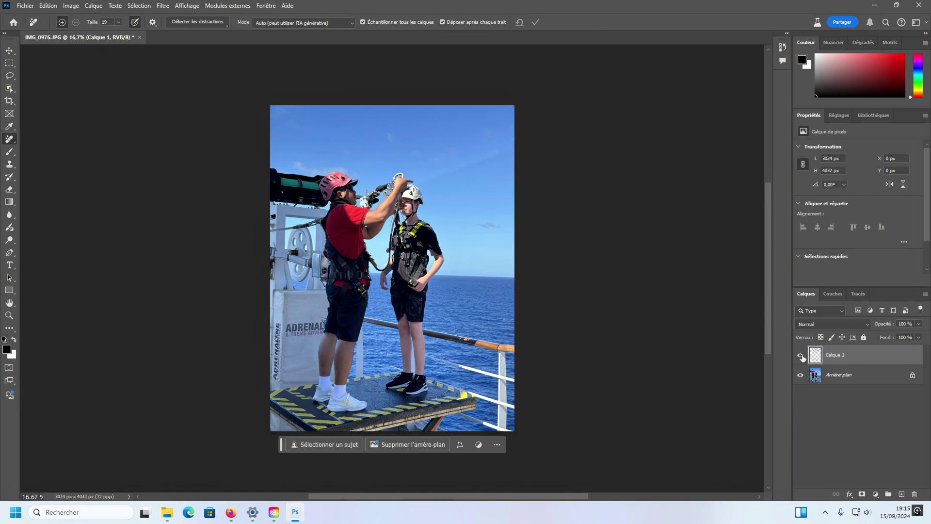